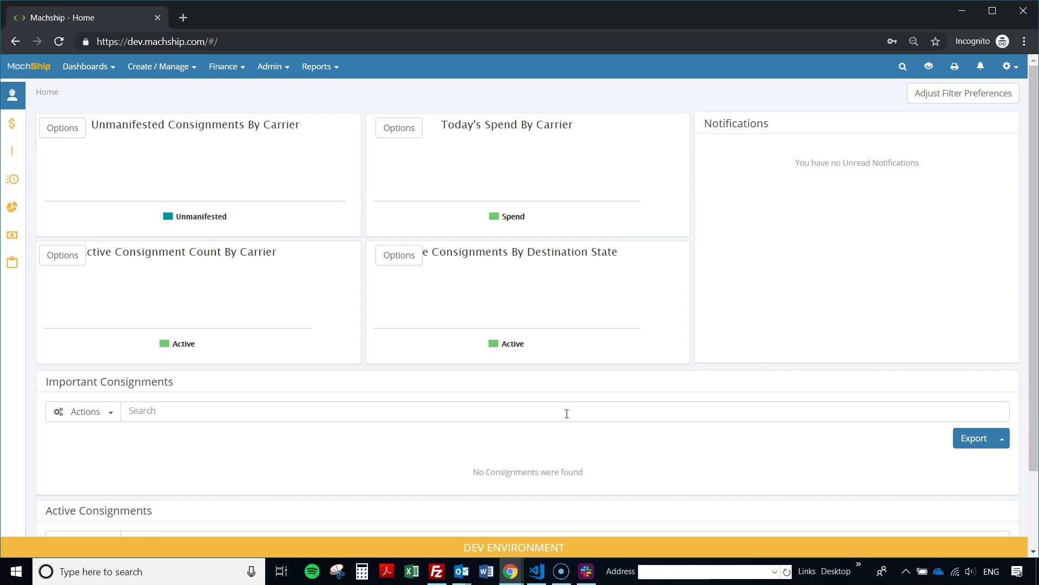
Open the ratecards list in administration and filter it by the carrier Northline Distribution (NL)
left_click(541, 400)
left_click(276, 67)
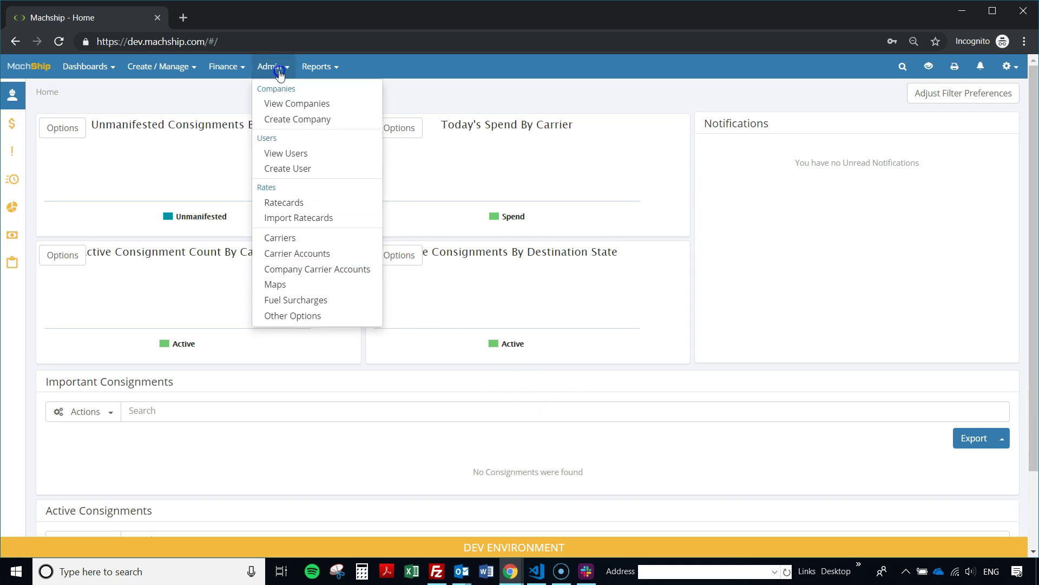
left_click(297, 202)
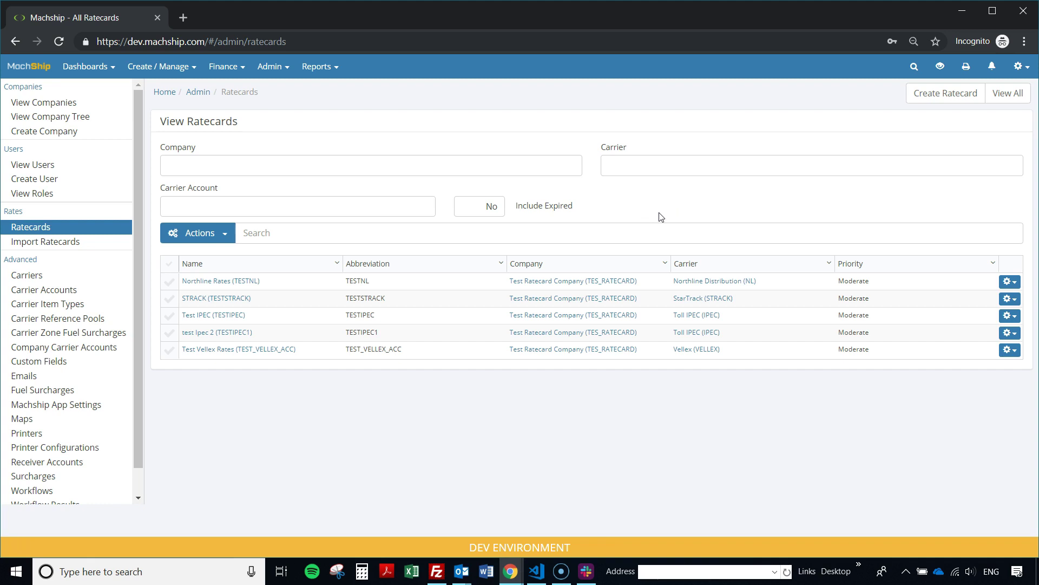
left_click(660, 166)
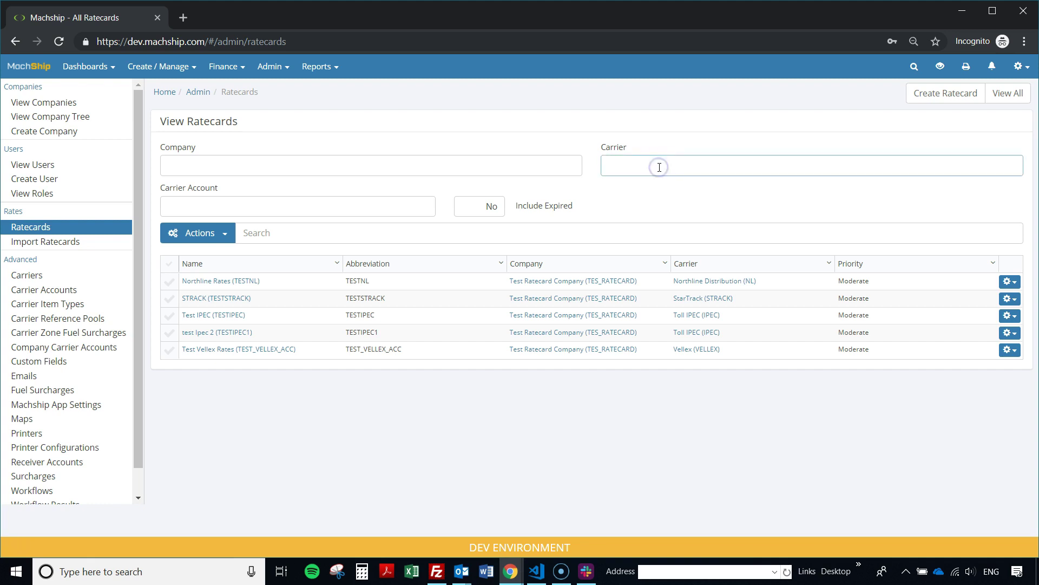
type("north")
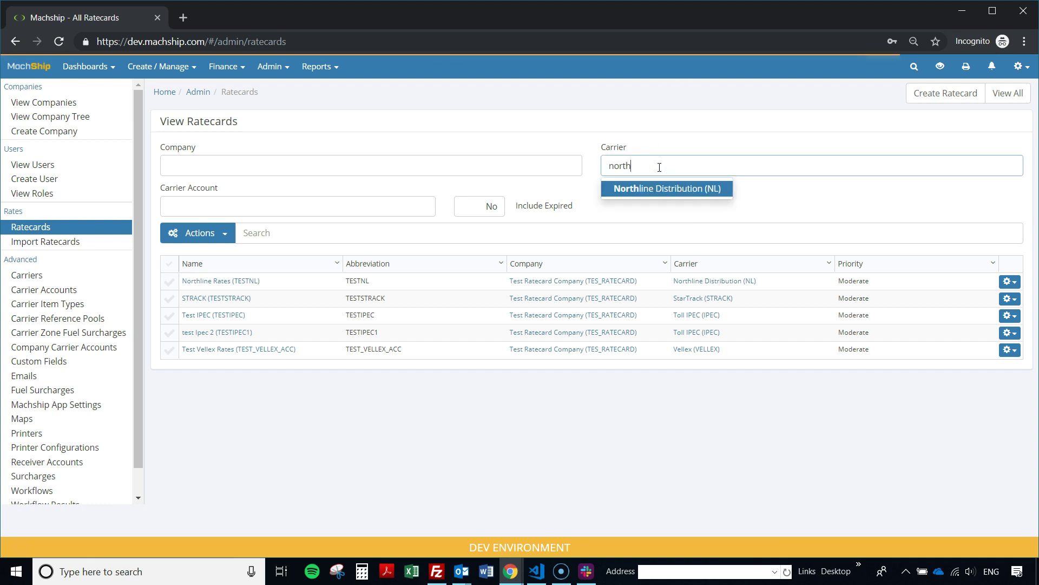
key("Return")
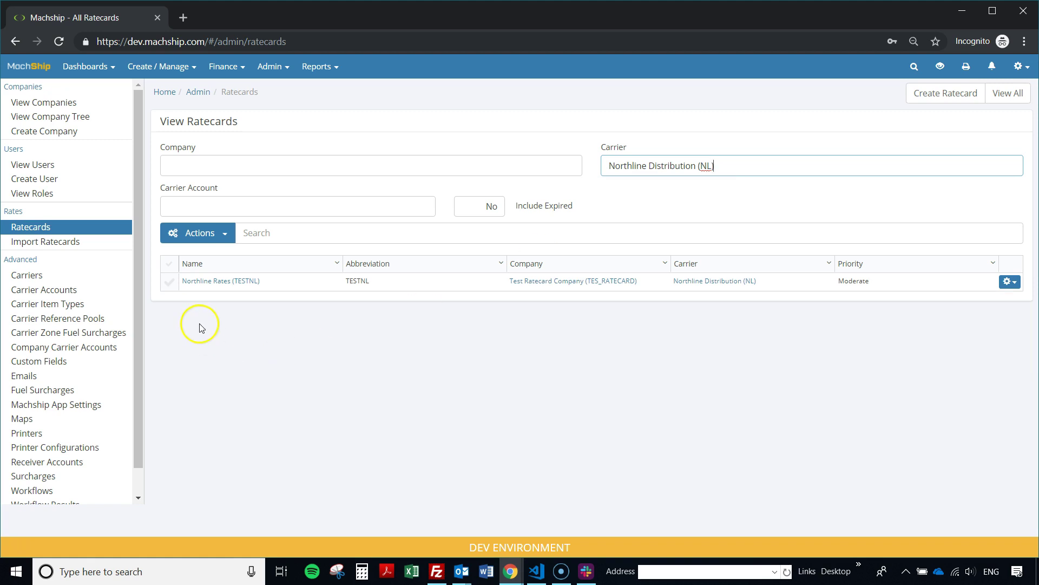
Select the Northline Rates (TESTNL) ratecard and start an uprate for the selected ratecard
left_click(169, 283)
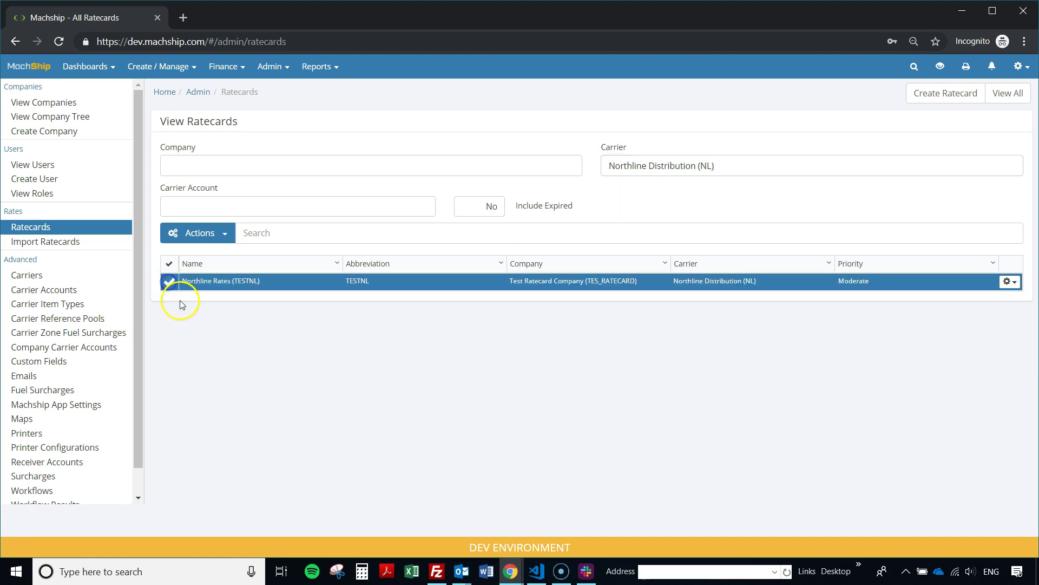
left_click(196, 233)
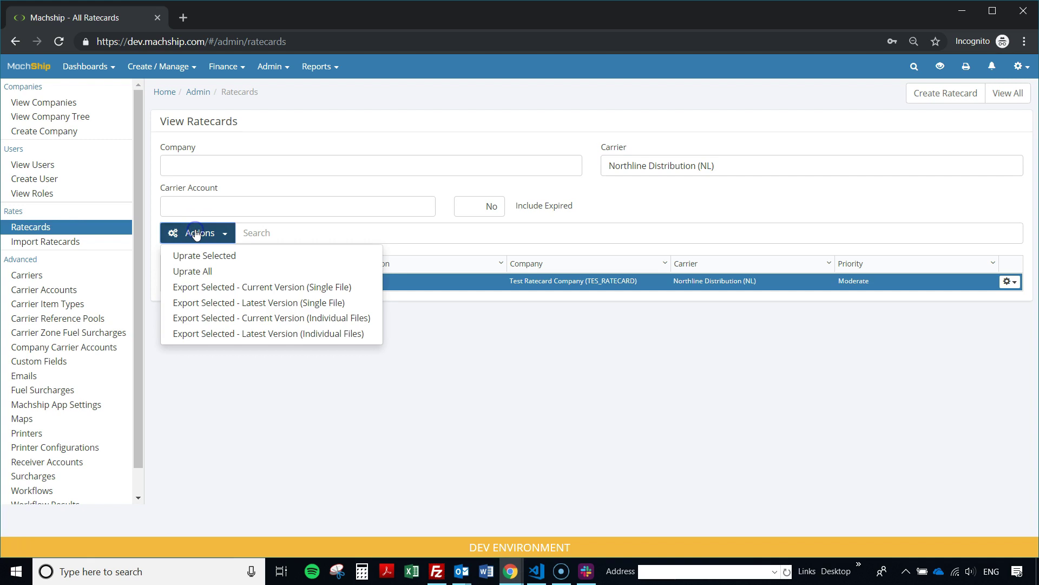
left_click(202, 258)
left_click(610, 426)
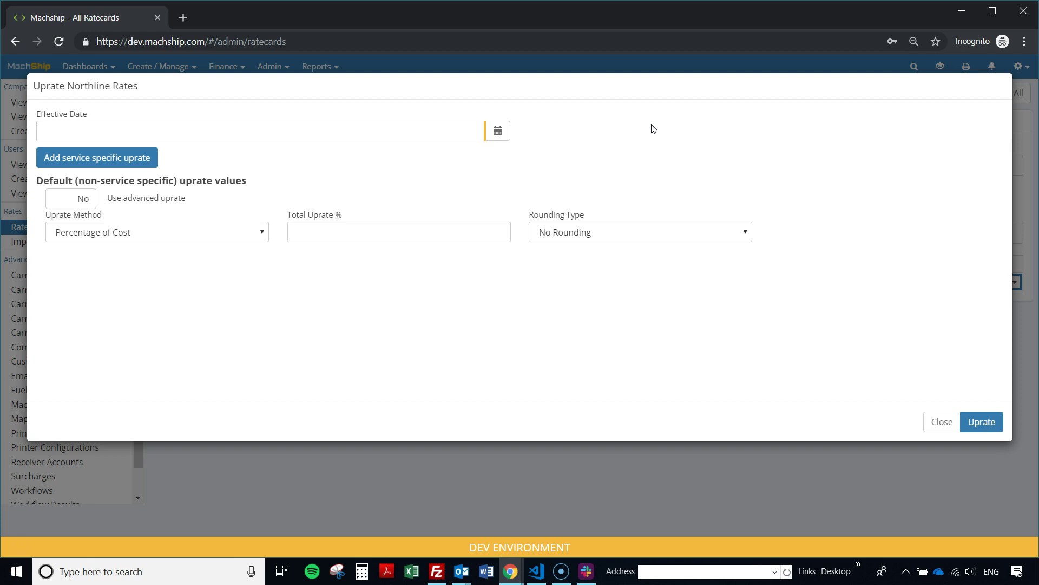
Set the uprate's effective date to 01 May 2019 and enable advanced uprate for the default values
left_click(497, 137)
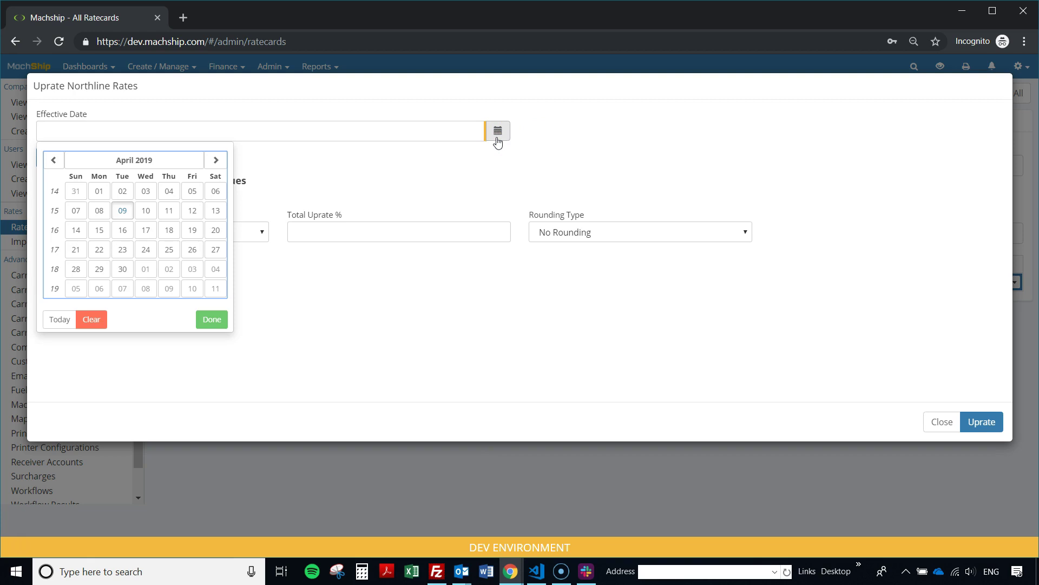
left_click(164, 268)
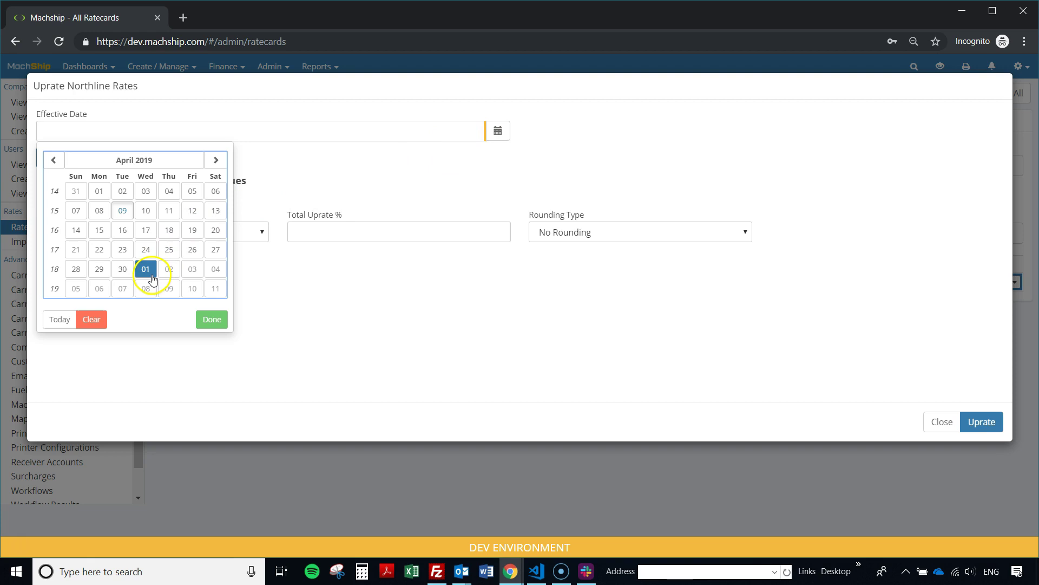
left_click(151, 274)
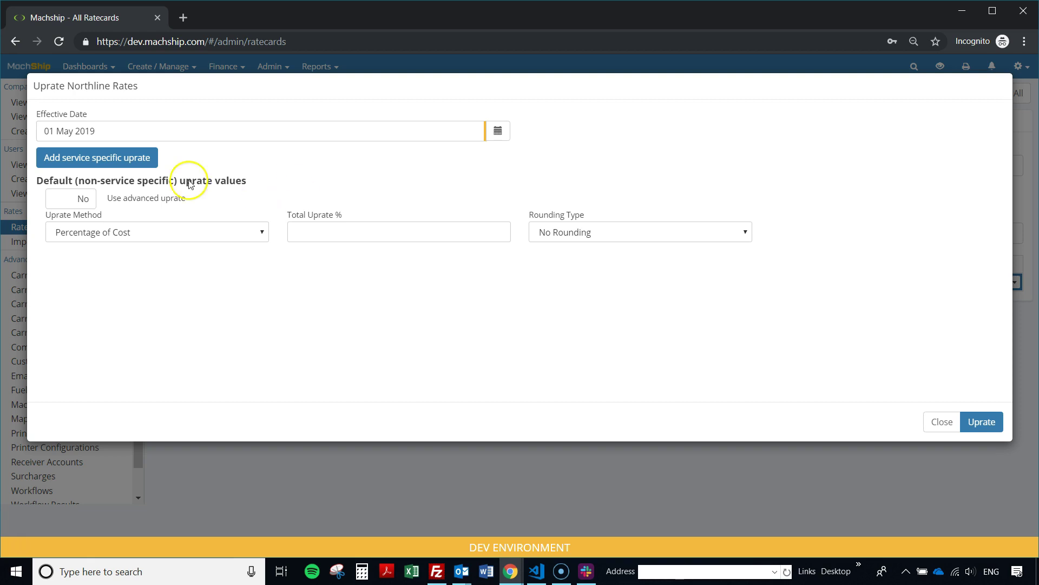
left_click(82, 208)
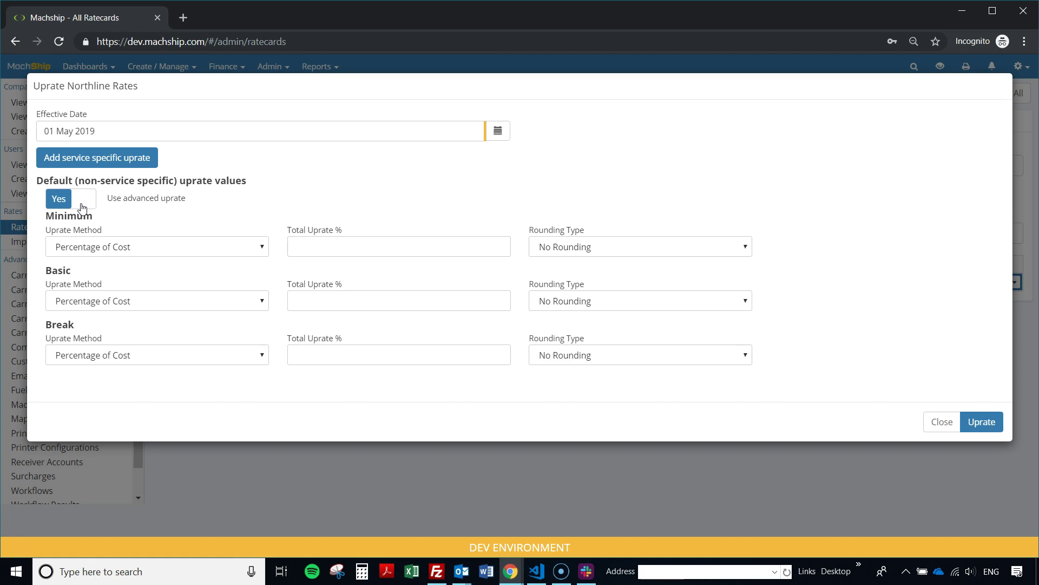
Set the Minimum uprate to a Dollar Increase of 1, rounded with Increment Up at a step value of 1
left_click(128, 247)
left_click(127, 261)
left_click(367, 246)
type("1")
left_click(594, 247)
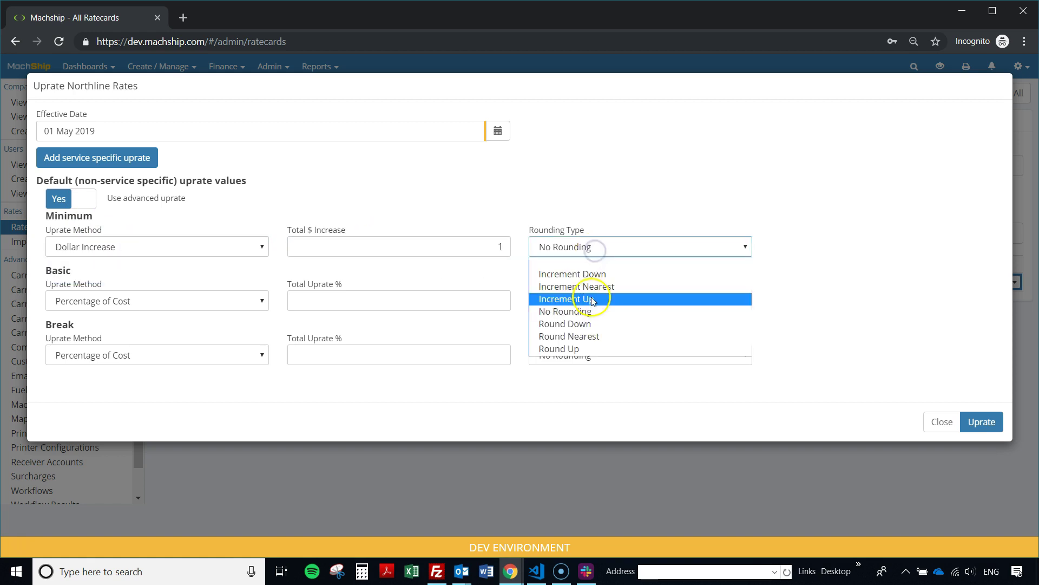
left_click(612, 298)
left_click(908, 248)
type("1")
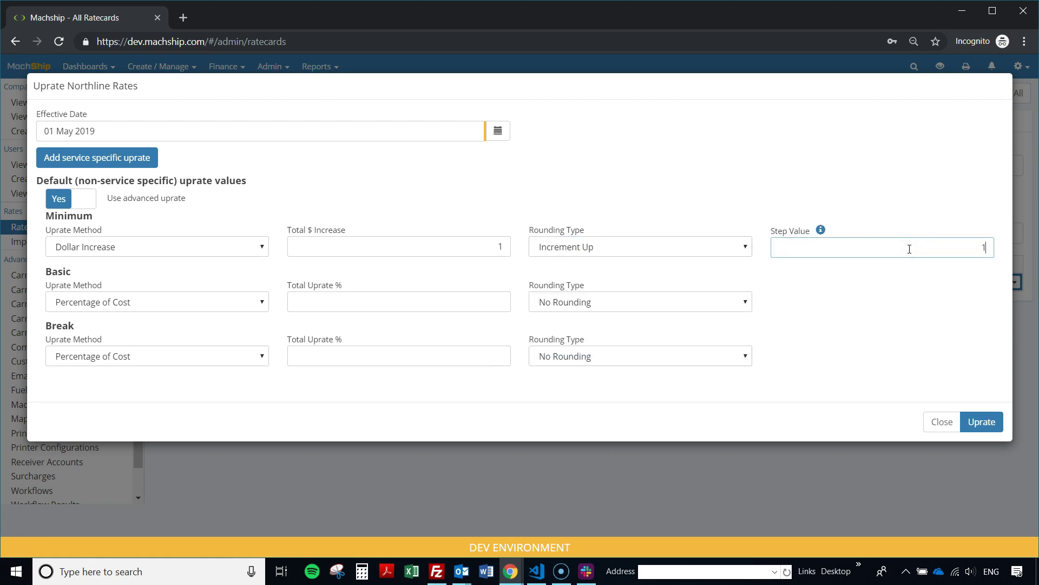
Set the Basic uprate to 4.5 percent of cost with Round Up to 2 rounding places
left_click(388, 302)
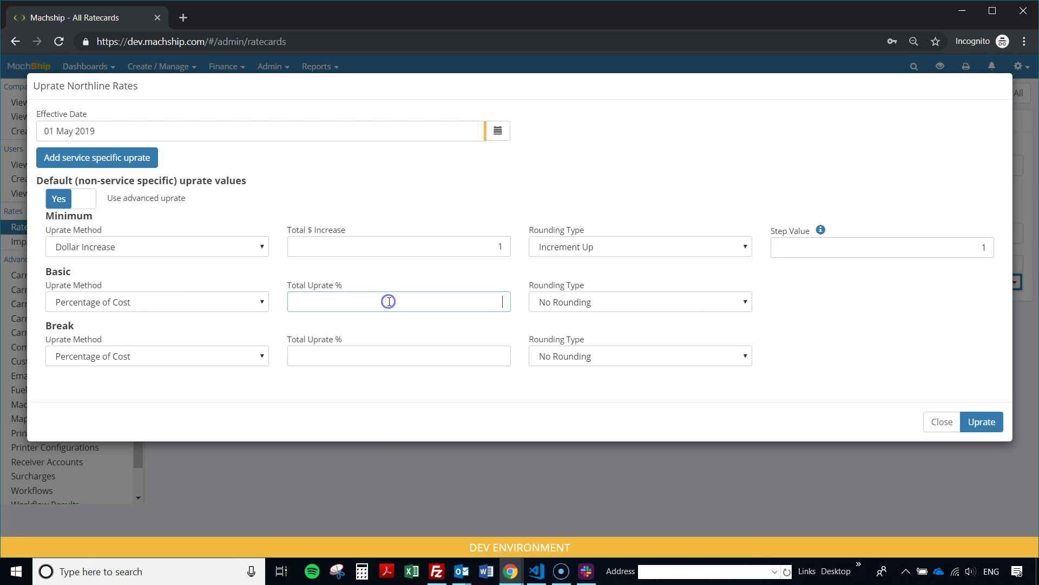
type("4.5")
left_click(636, 306)
left_click(612, 402)
left_click(828, 305)
type("2")
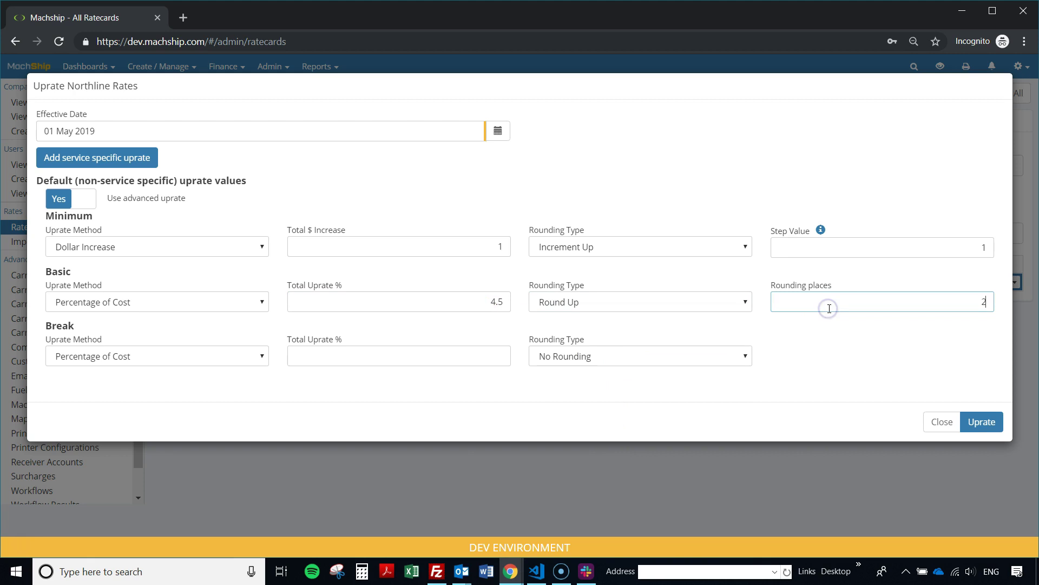
Set the Break uprate to 4.5 percent with Round Up to 4 rounding places, and run the uprate
left_click(409, 358)
type("4.5")
left_click(642, 356)
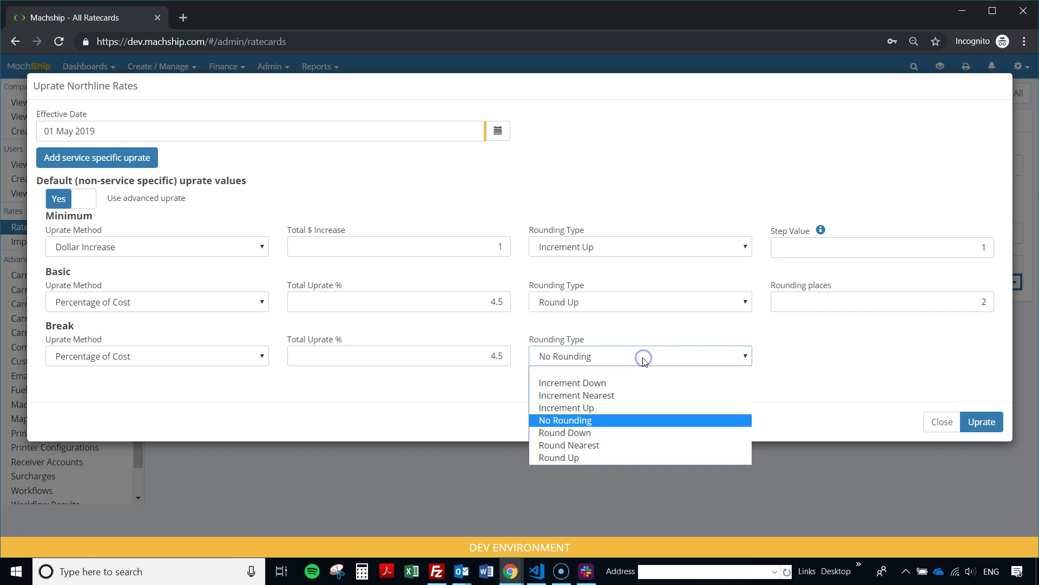
left_click(606, 459)
left_click(859, 356)
type("4")
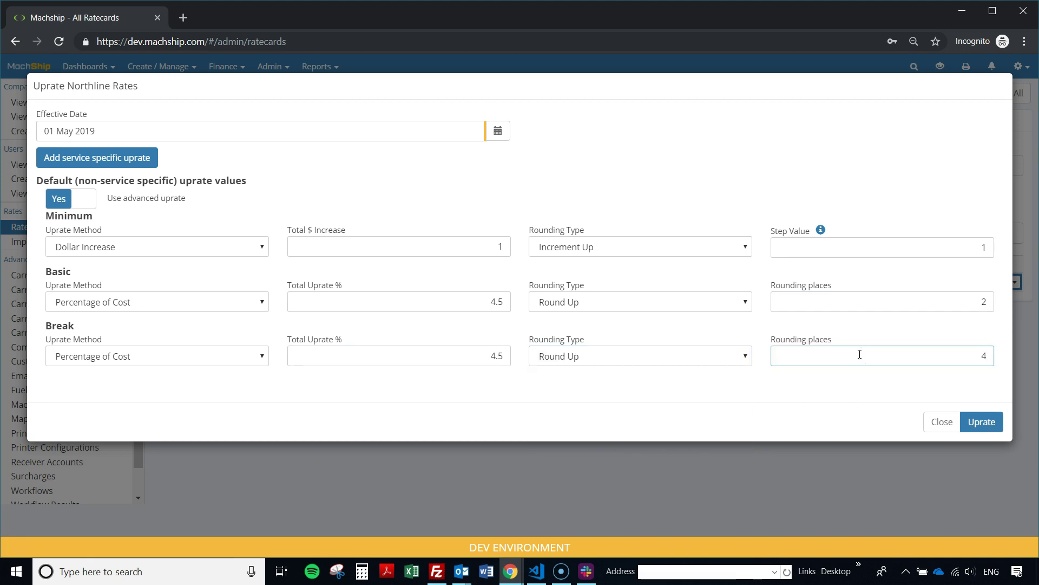
left_click(983, 425)
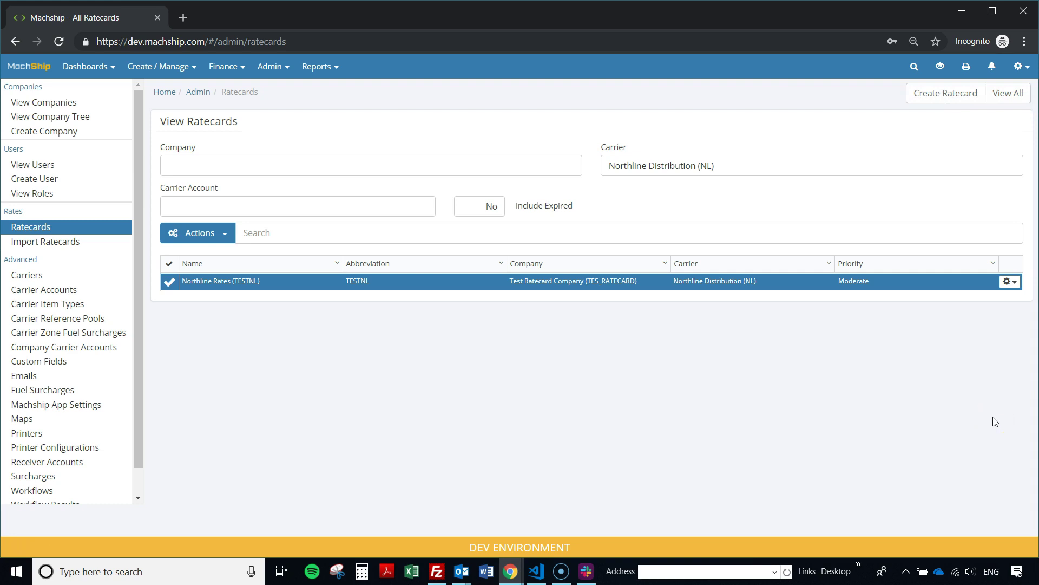
View the Northline Rates ratecard and open its version dated 01/05/2019 to inspect the lane rates
left_click(1008, 282)
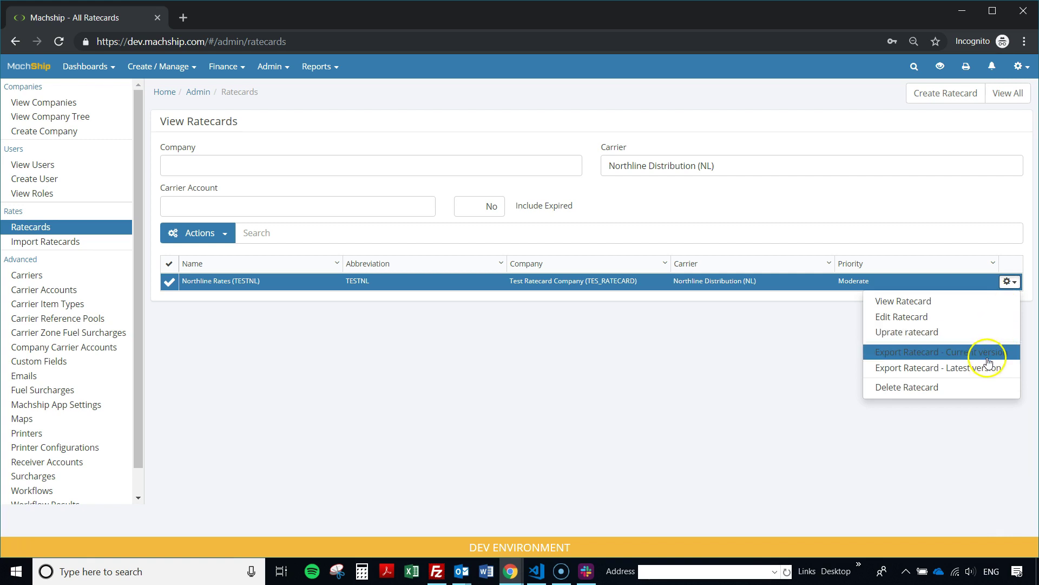
left_click(975, 303)
scroll(856, 373, "down", 1)
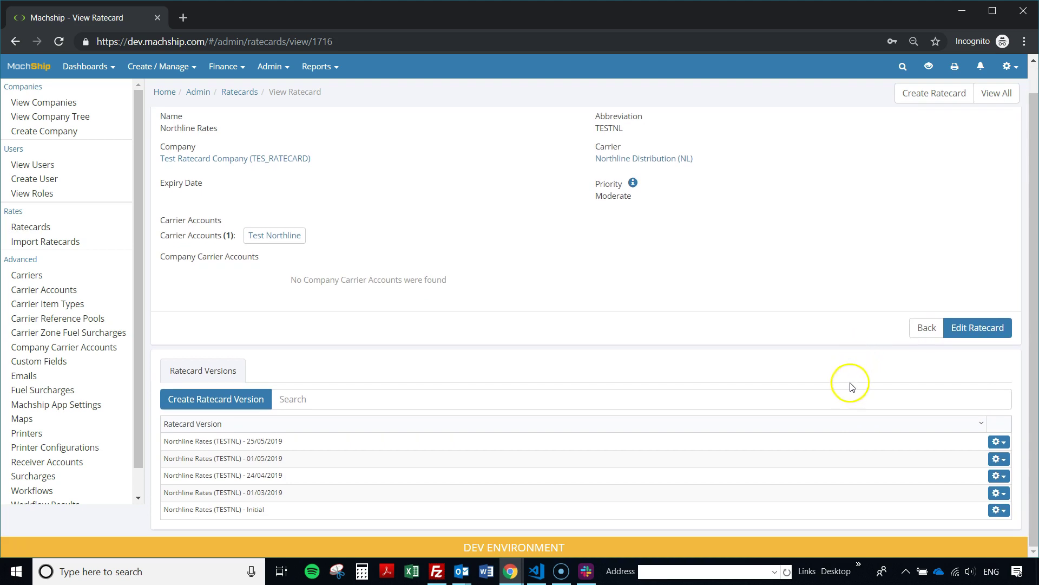
left_click(999, 459)
left_click(978, 515)
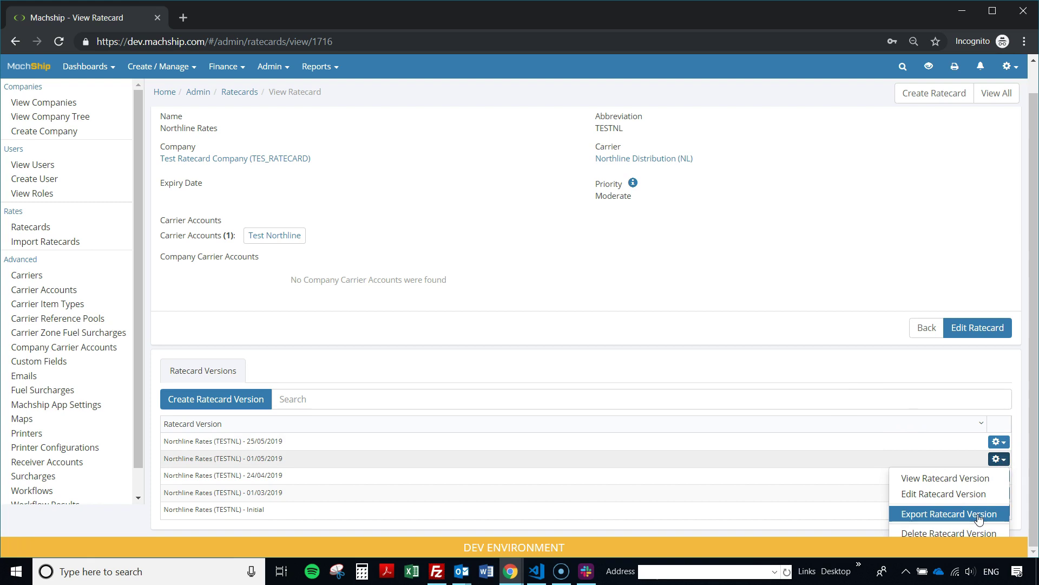
left_click(974, 478)
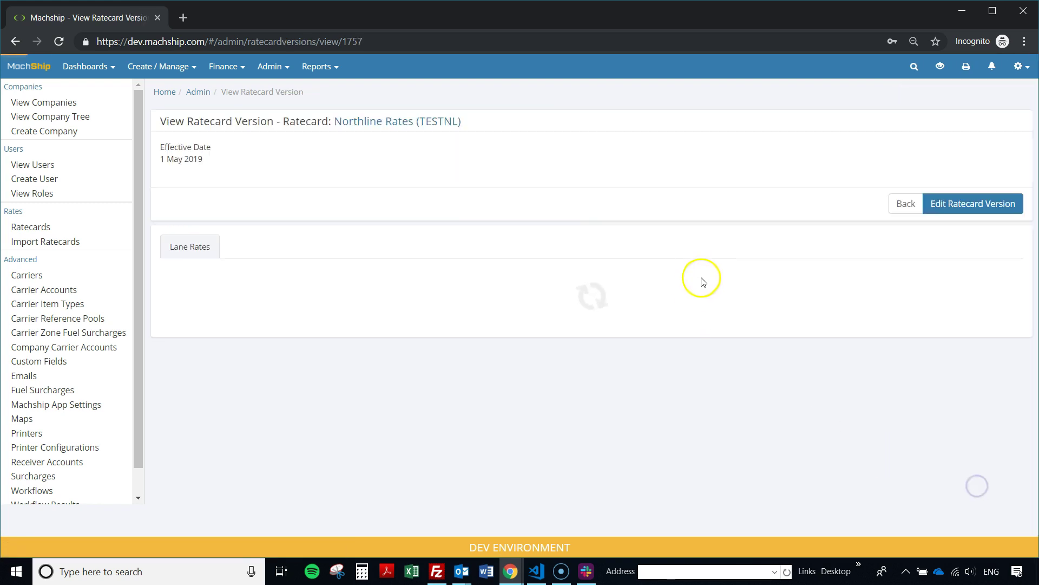